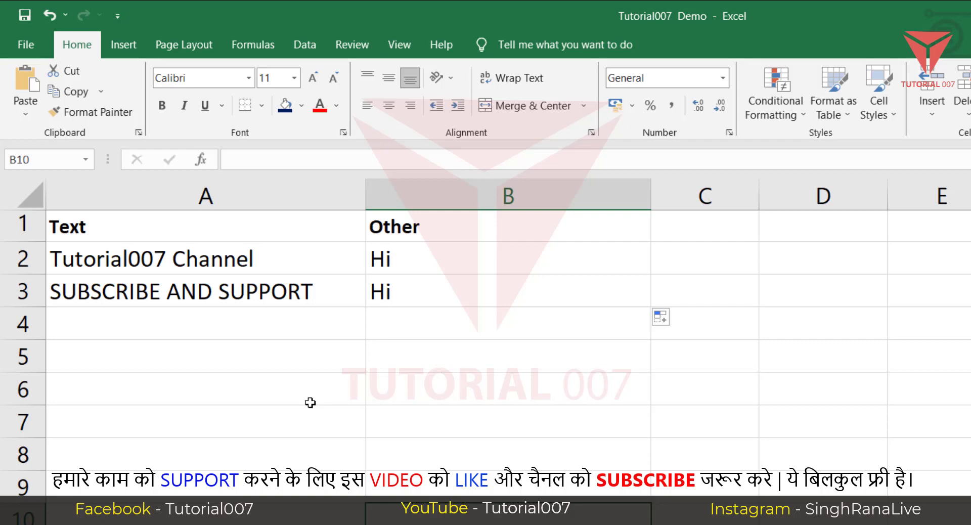
# Inspect the Text and Other entries in row 2
pyautogui.click(408, 266)
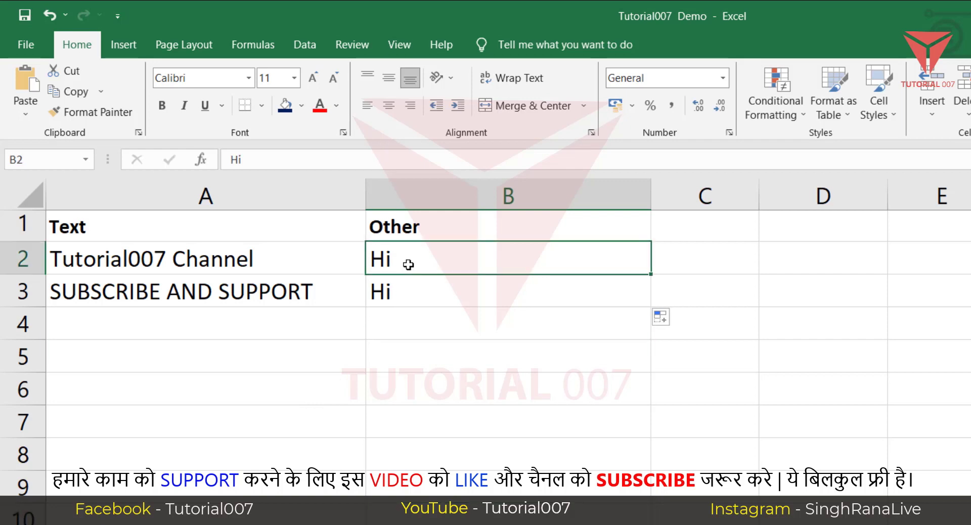
pyautogui.click(120, 261)
pyautogui.click(416, 263)
pyautogui.click(274, 263)
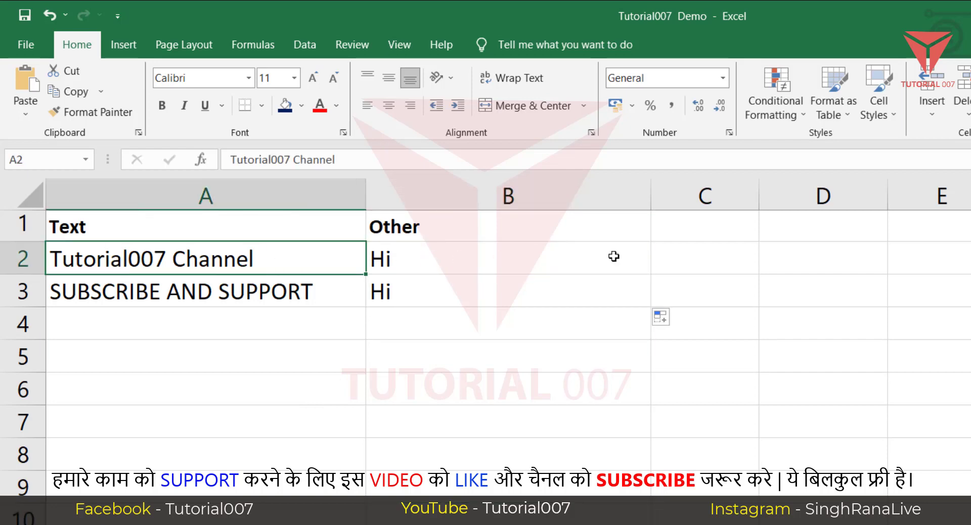
# Enter the heading 'Combine' in C1, narrow column B, and widen column C to 29.00
pyautogui.click(682, 231)
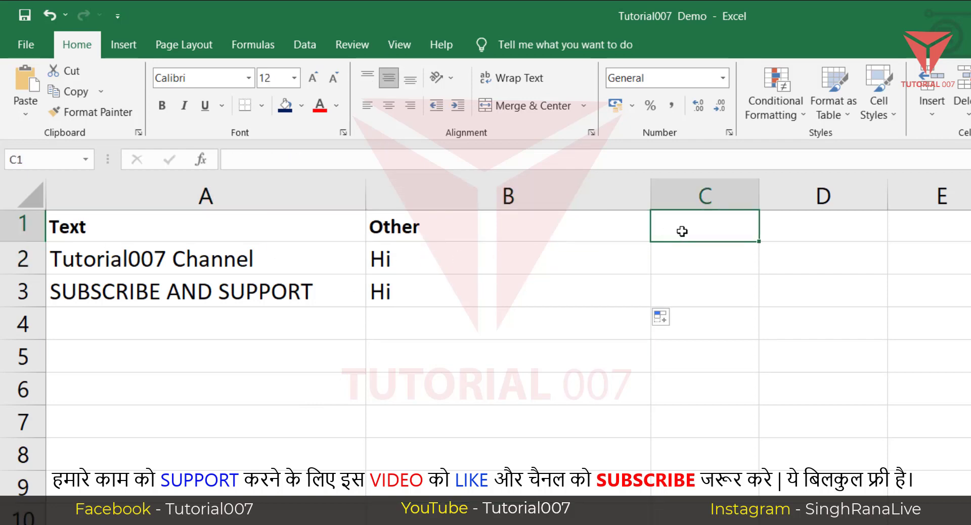
pyautogui.write('Co')
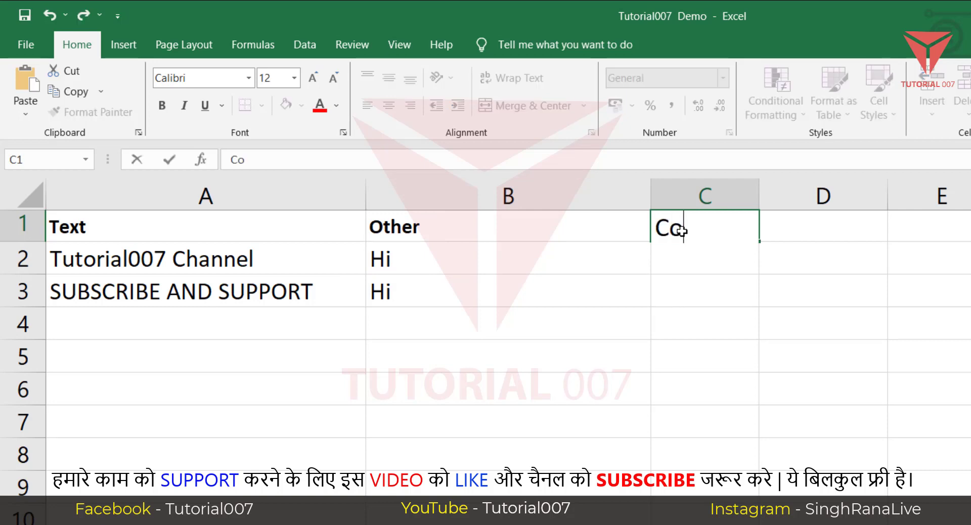
pyautogui.write('mbine')
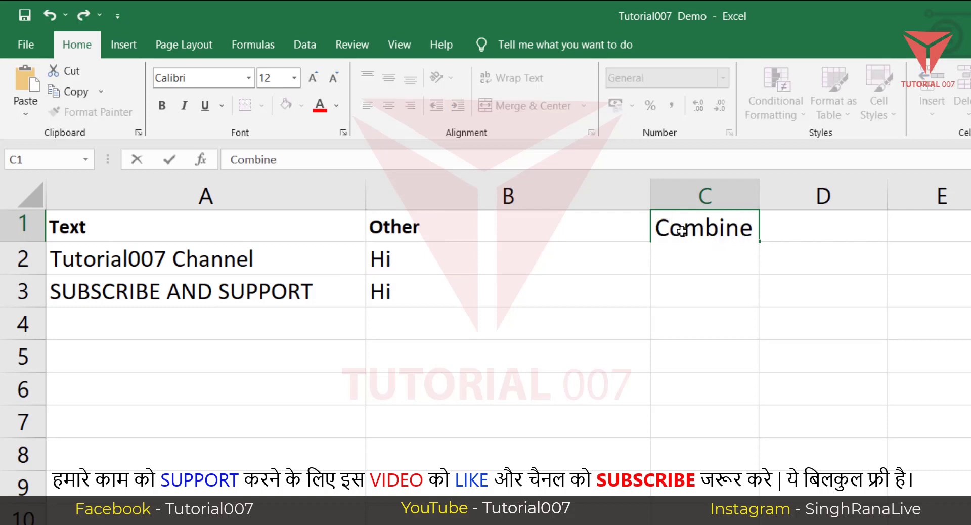
pyautogui.click(693, 295)
pyautogui.moveTo(653, 191)
pyautogui.mouseDown()
pyautogui.moveTo(436, 197)
pyautogui.moveTo(451, 196)
pyautogui.mouseUp()
pyautogui.moveTo(554, 192); pyautogui.dragTo(832, 193)
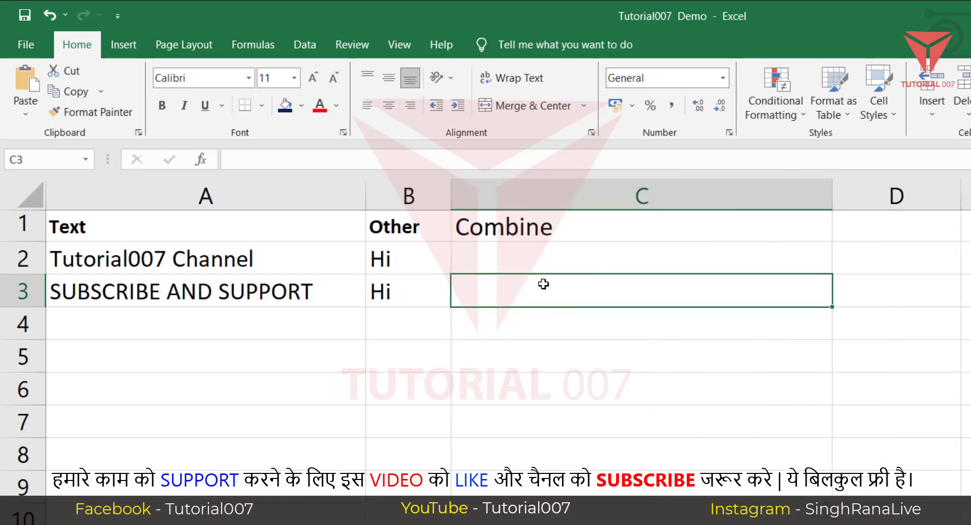
pyautogui.click(513, 263)
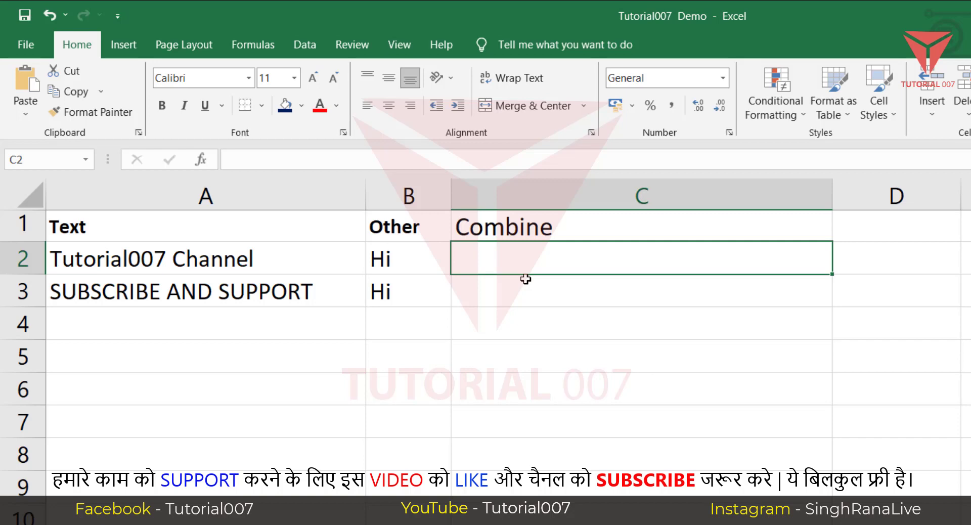
# Start a =CONCATENATE("" formula in C2 with an empty pair of quotes
pyautogui.write('=')
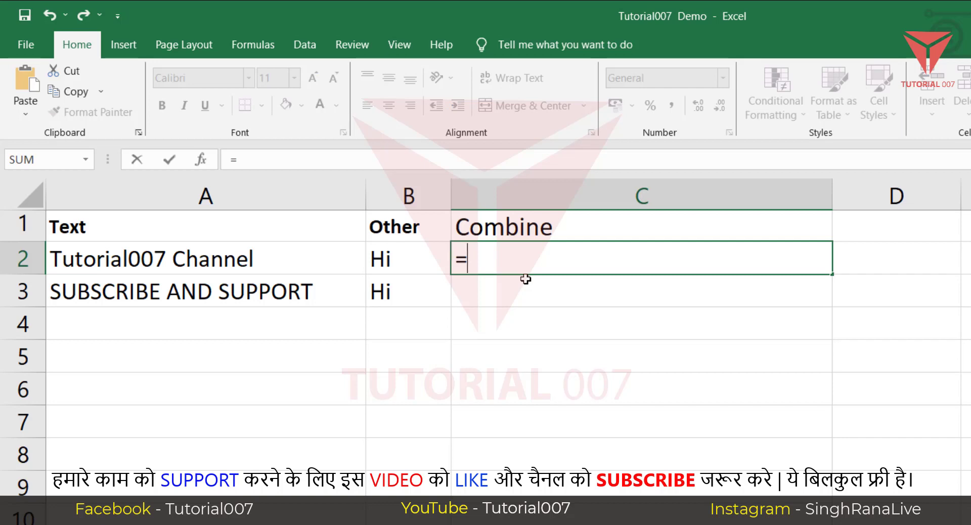
pyautogui.write('CONCAT')
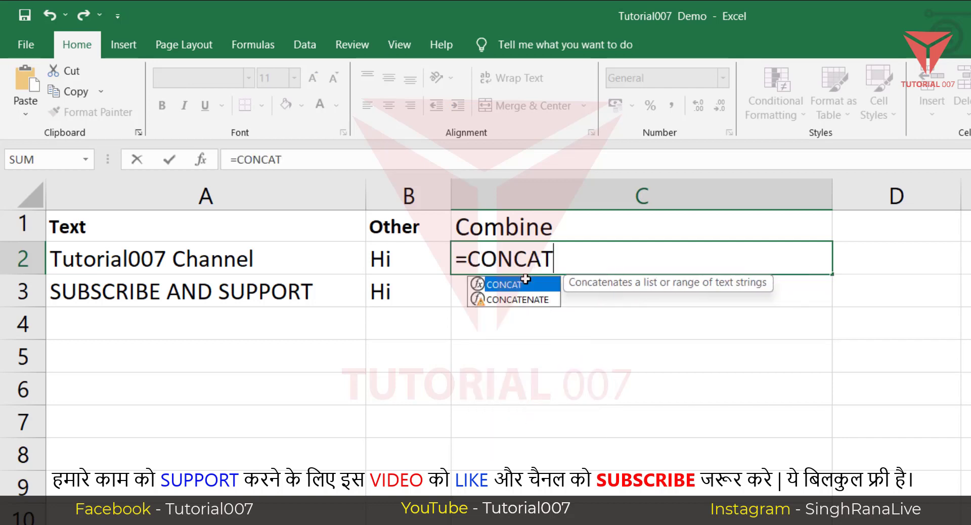
pyautogui.write('ENATE')
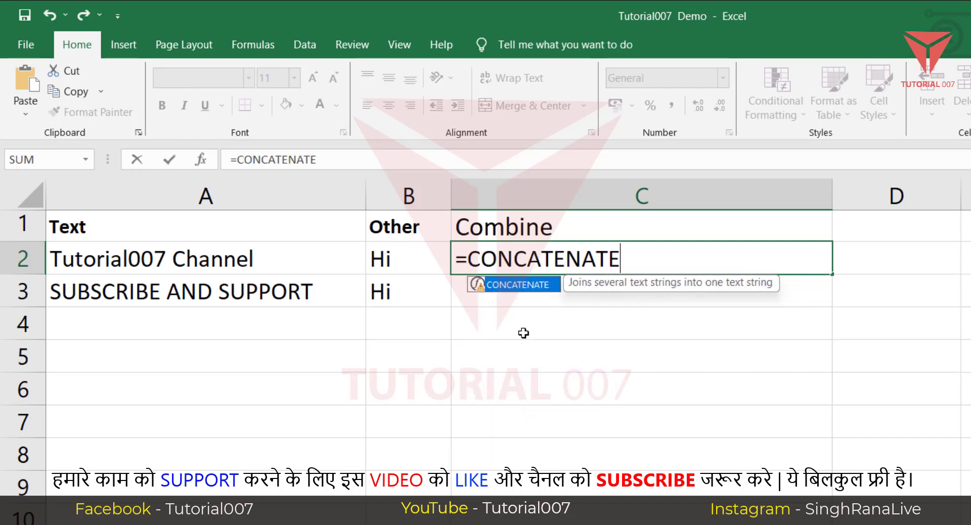
pyautogui.write('(')
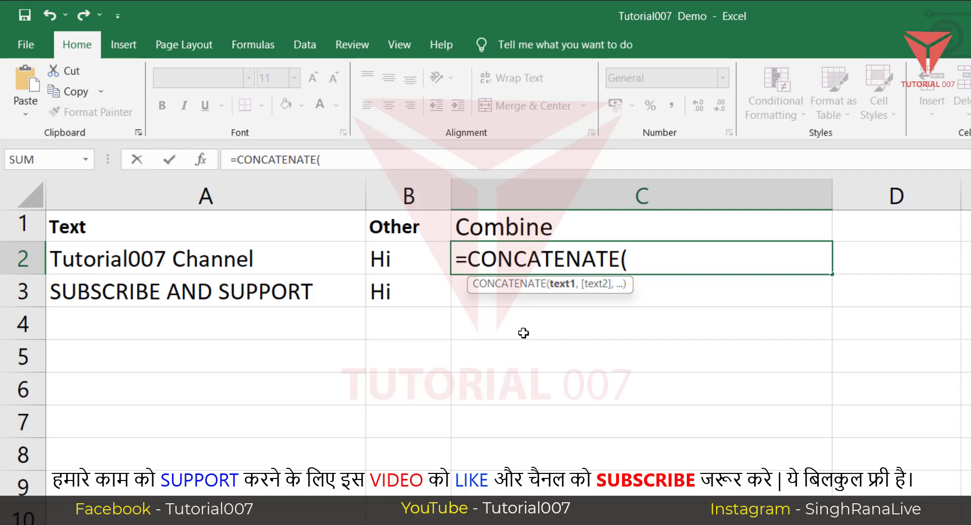
pyautogui.write('"')
pyautogui.write('"')
pyautogui.press('Left')
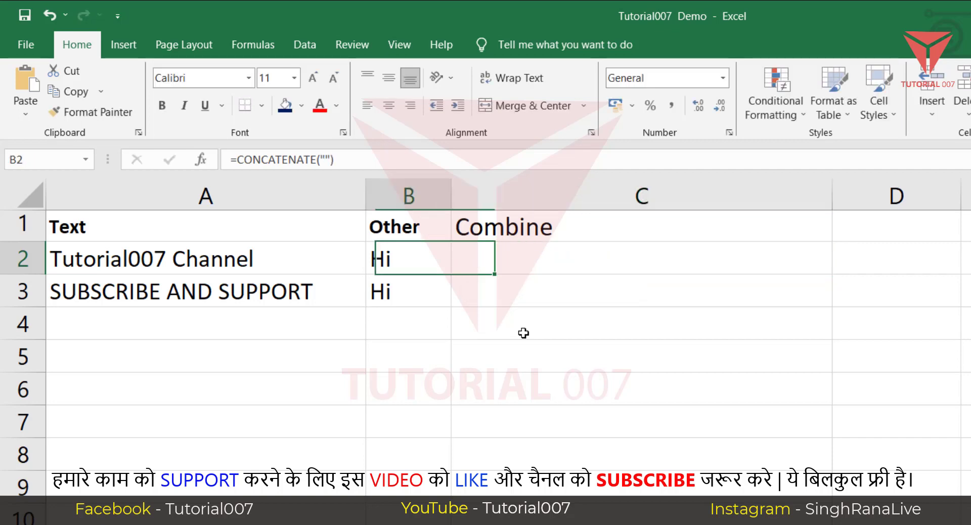
# Complete C2 as =CONCATENATE("RANA","SINGH") so it shows RANASINGH
pyautogui.click(527, 262)
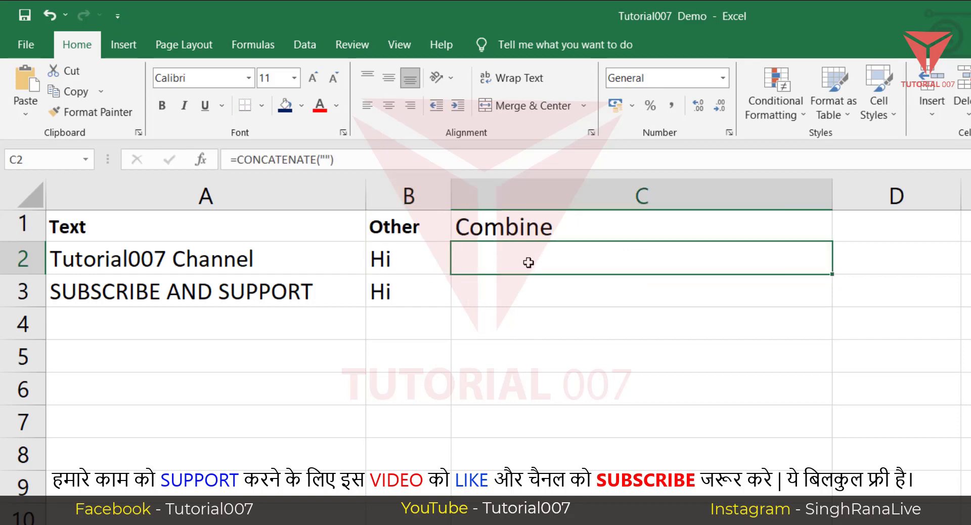
pyautogui.doubleClick(527, 262)
pyautogui.click(640, 255)
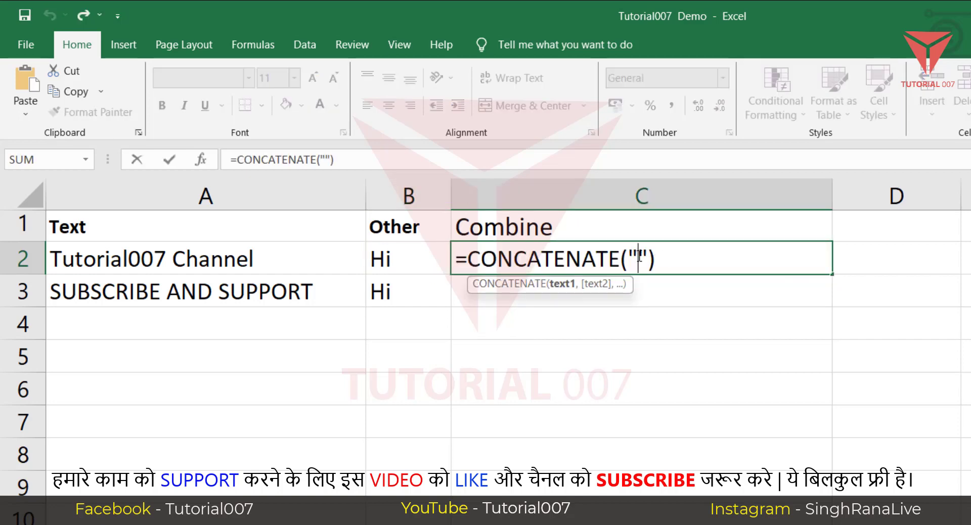
pyautogui.write('RANA')
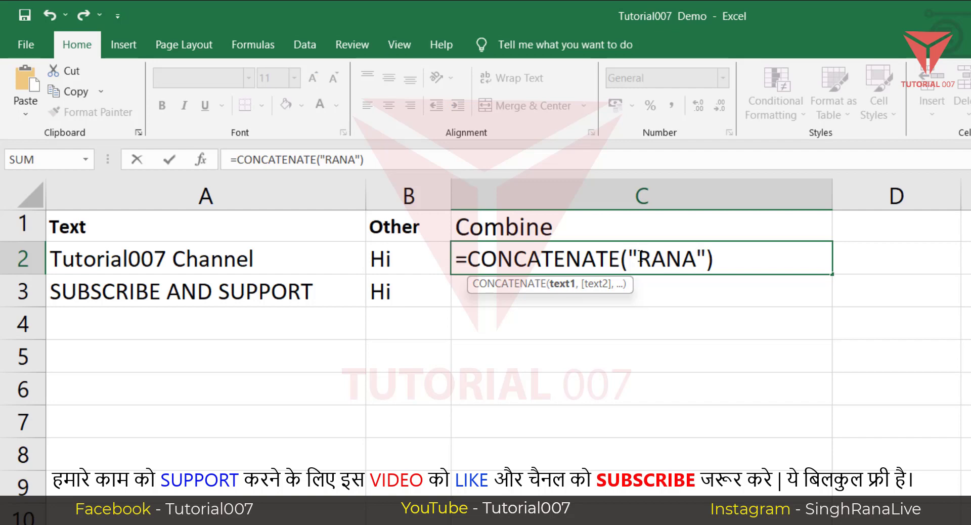
pyautogui.press('Right')
pyautogui.write(',')
pyautogui.write('""')
pyautogui.press('Left')
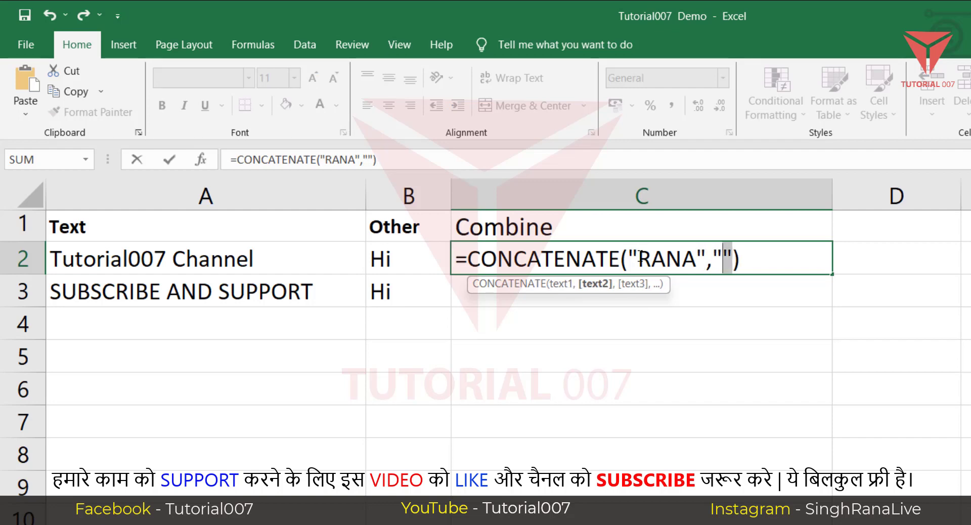
pyautogui.write('SI')
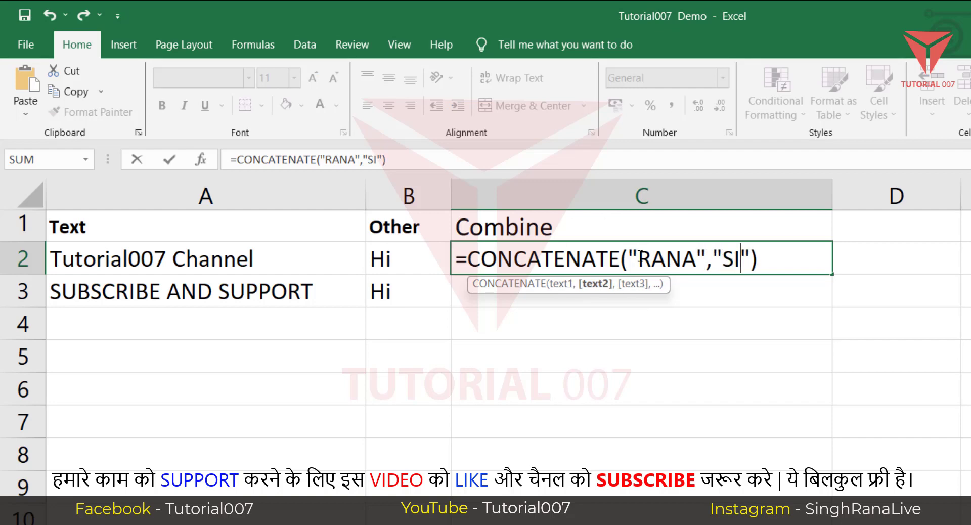
pyautogui.write('NGH')
pyautogui.press('Return')
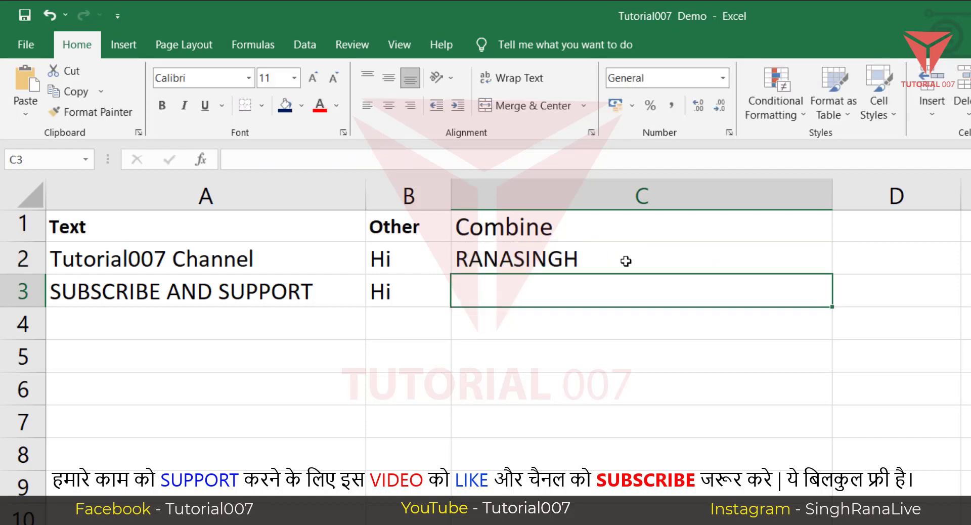
# Delete the "RANA","SINGH" arguments from C2's formula, leaving an empty CONCATENATE()
pyautogui.click(496, 259)
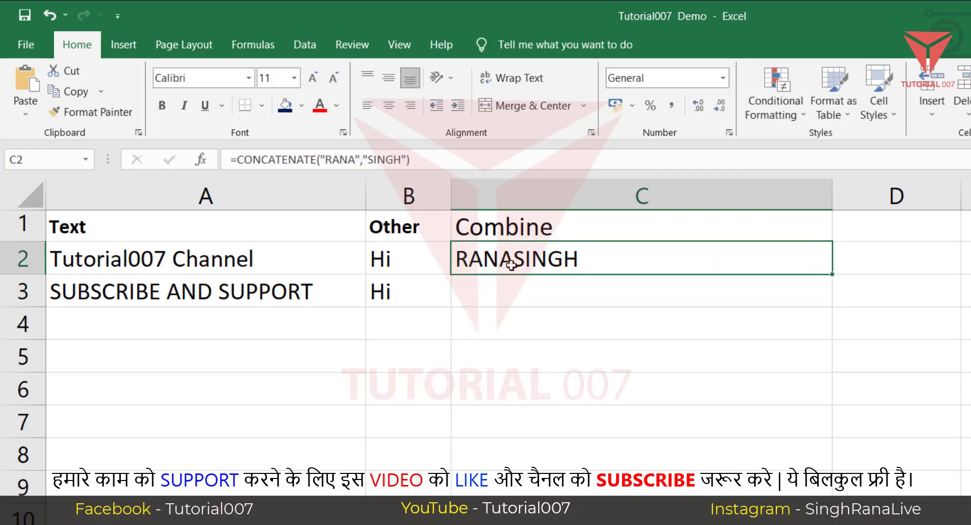
pyautogui.doubleClick(510, 264)
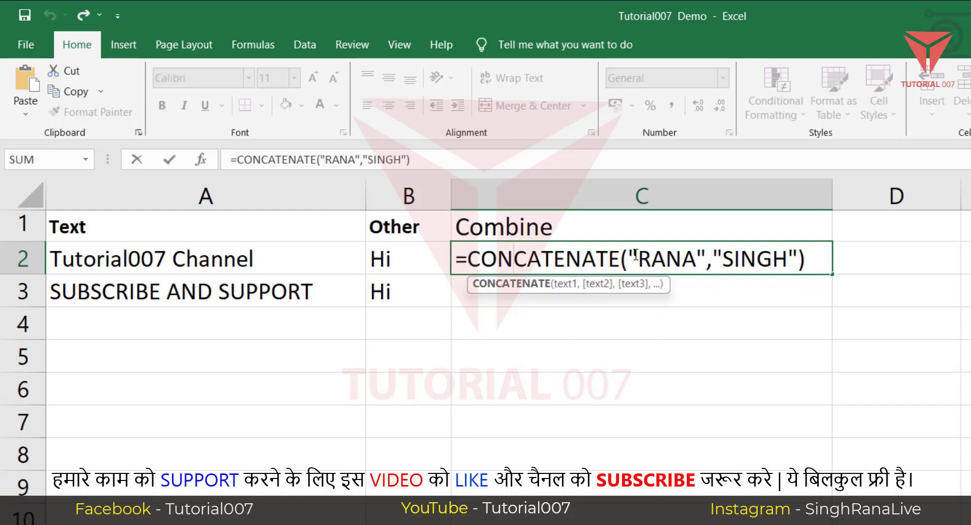
pyautogui.moveTo(629, 255); pyautogui.dragTo(800, 255)
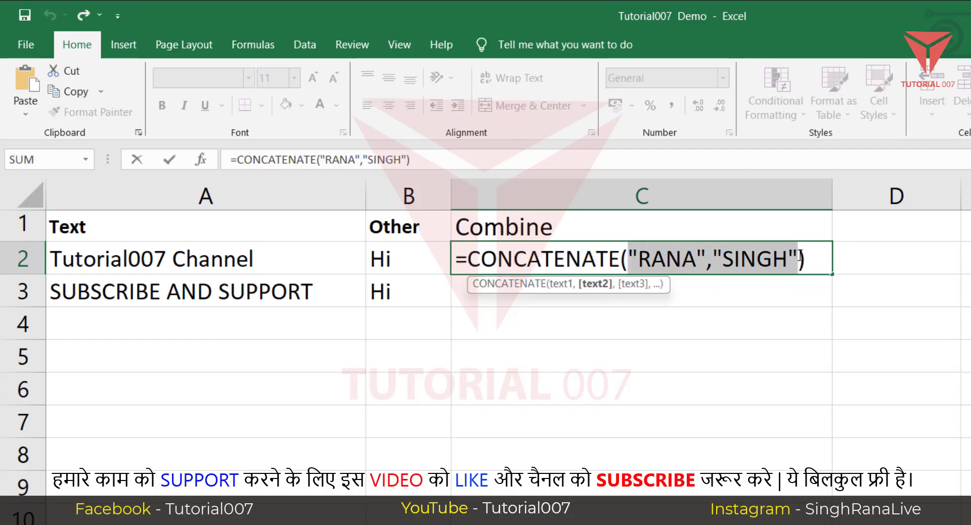
pyautogui.press('Delete')
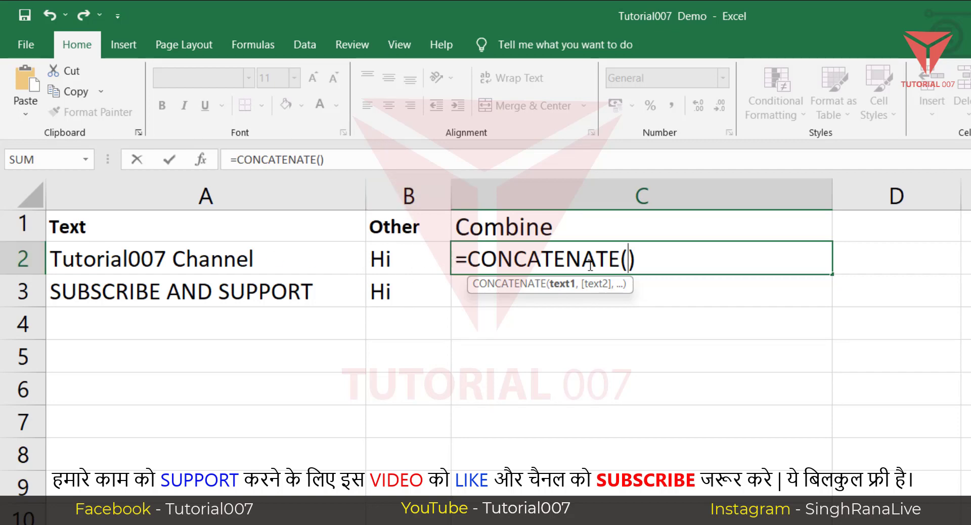
# Make C2 =CONCATENATE(B2," ",A2) so it shows 'Hi Tutorial007 Channel'
pyautogui.write('B2')
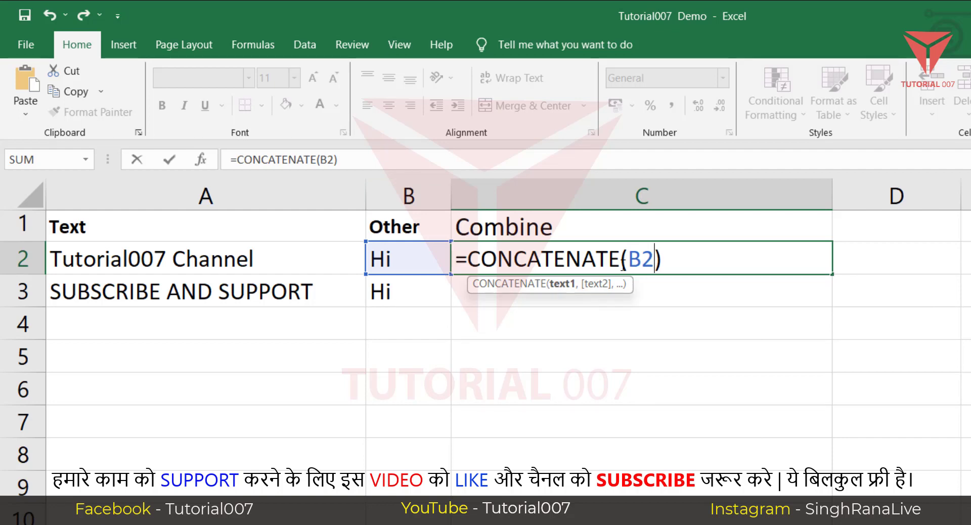
pyautogui.write(',')
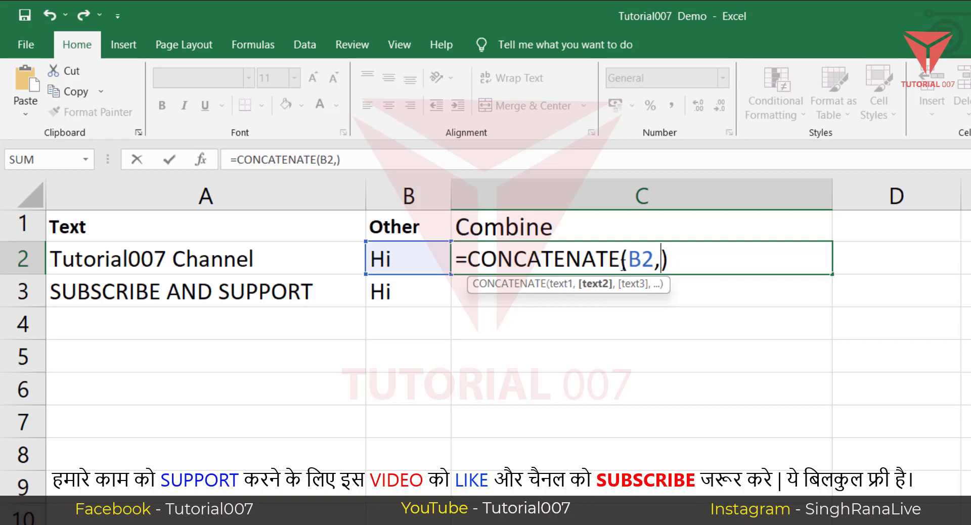
pyautogui.write('""')
pyautogui.write(' ,')
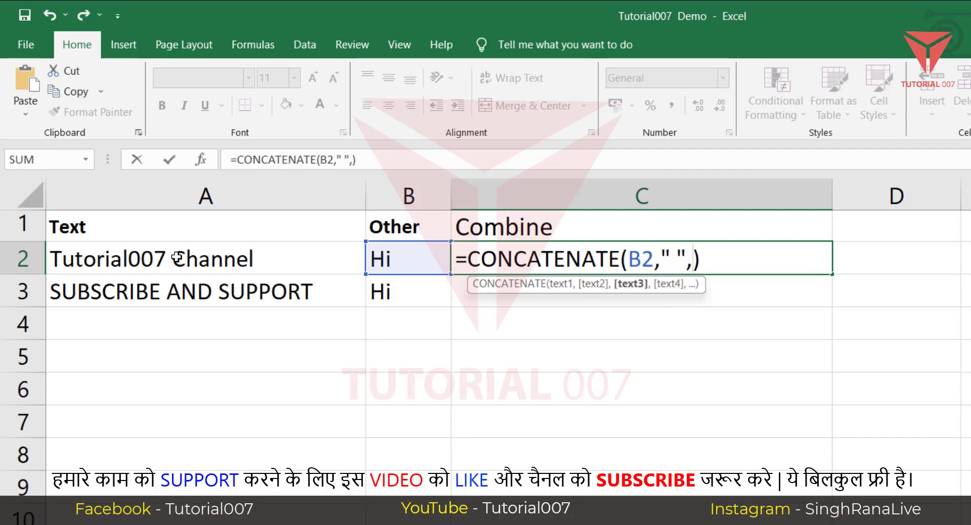
pyautogui.click(107, 260)
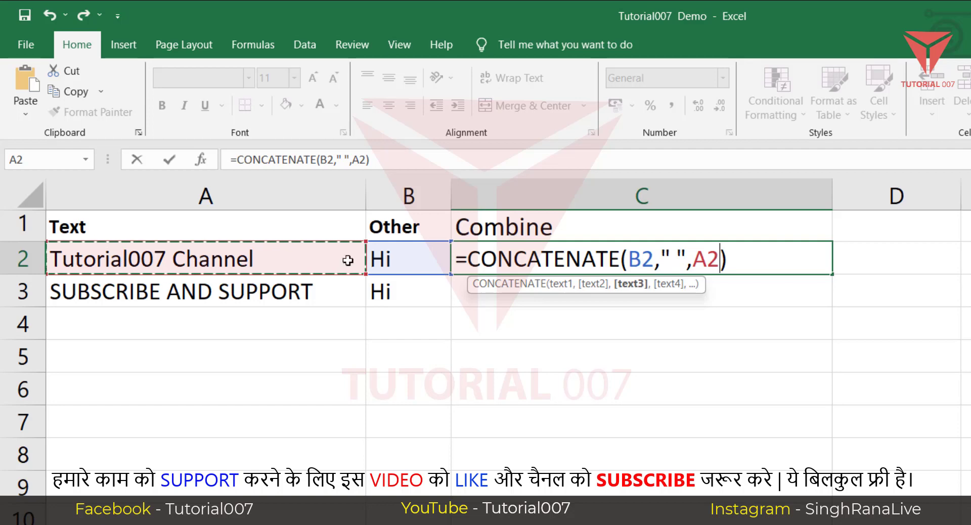
pyautogui.click(742, 257)
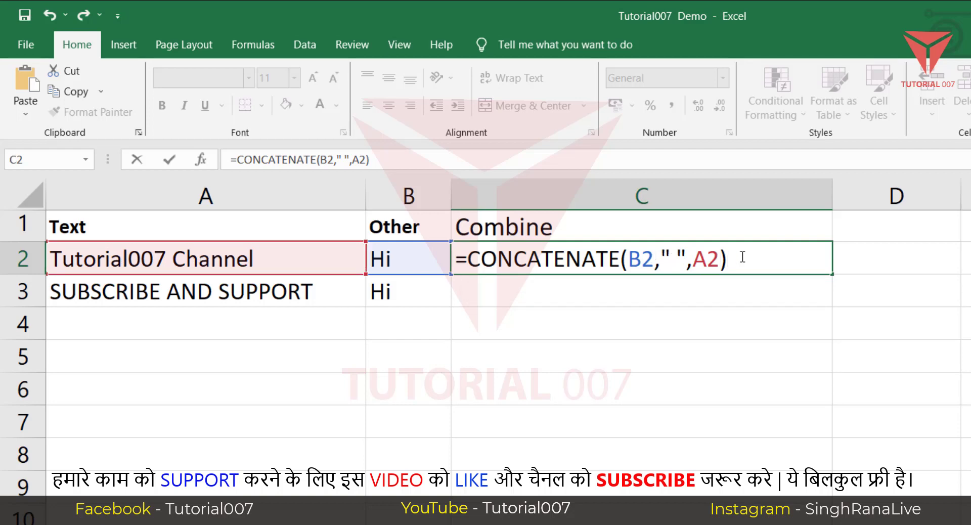
pyautogui.press('Return')
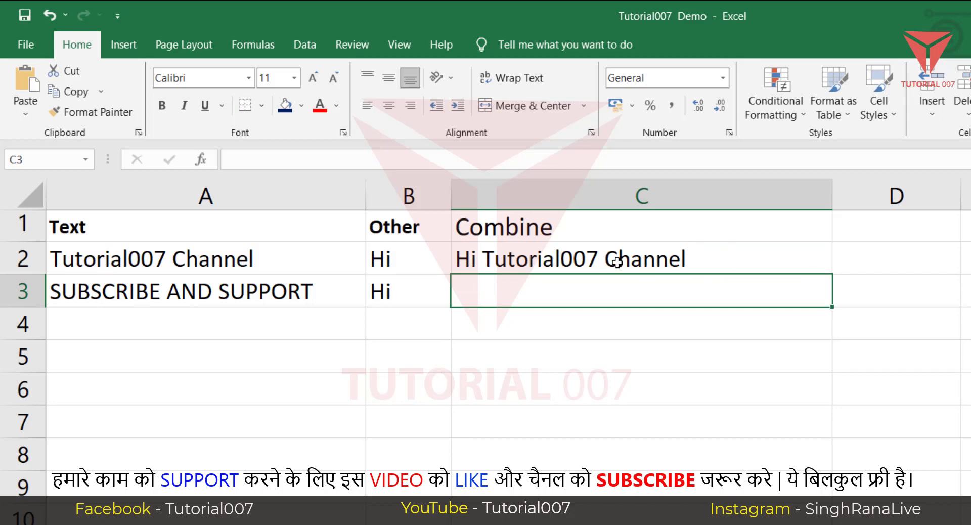
pyautogui.click(545, 259)
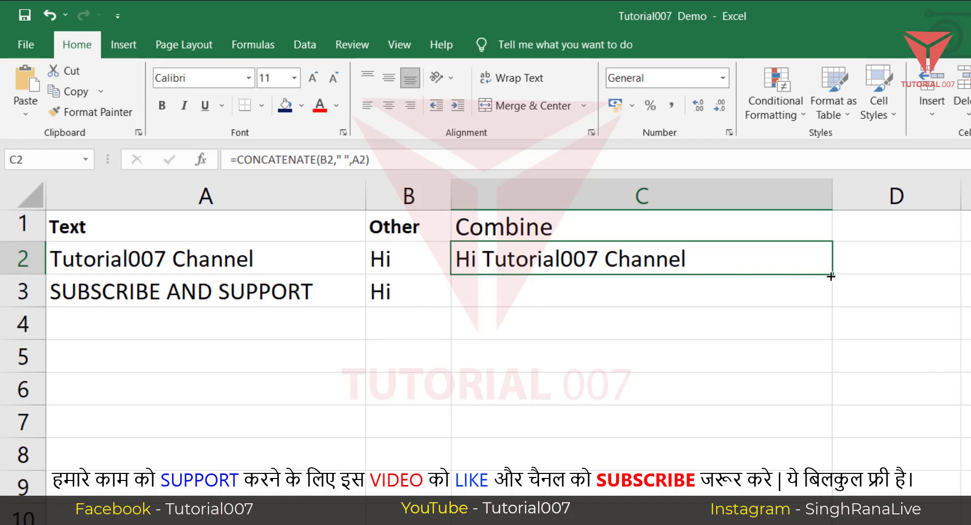
# Fill C2's formula down into C3 so it shows 'Hi SUBSCRIBE AND SUPPORT'
pyautogui.moveTo(832, 273); pyautogui.dragTo(809, 301)
pyautogui.click(516, 325)
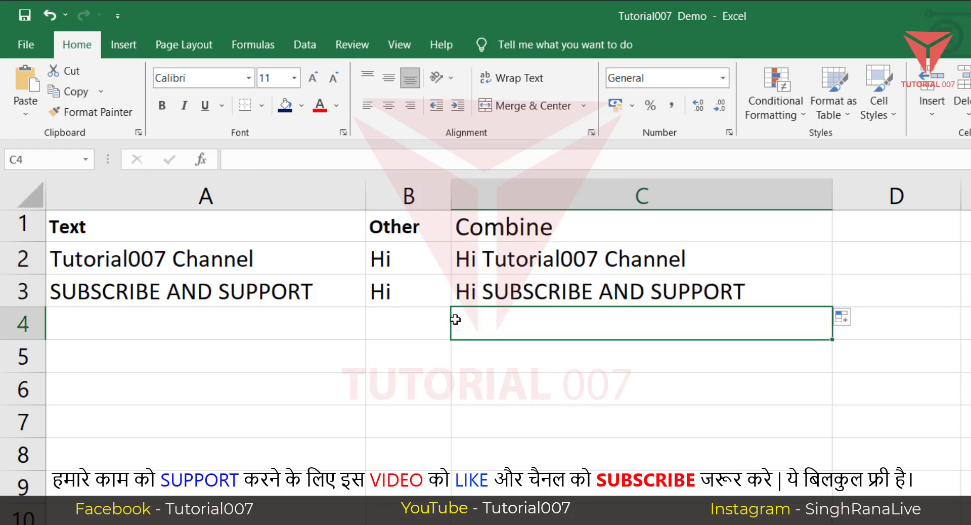
pyautogui.click(399, 314)
pyautogui.click(155, 324)
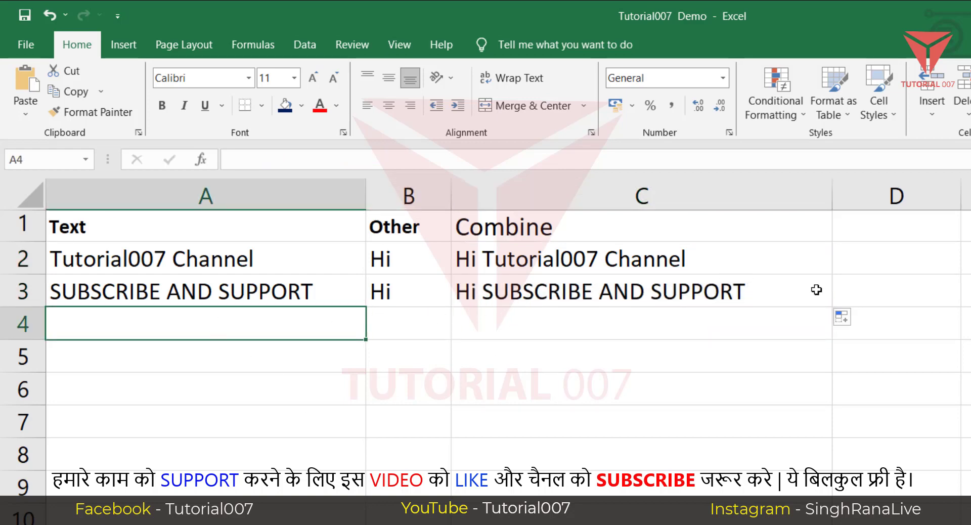
pyautogui.click(821, 289)
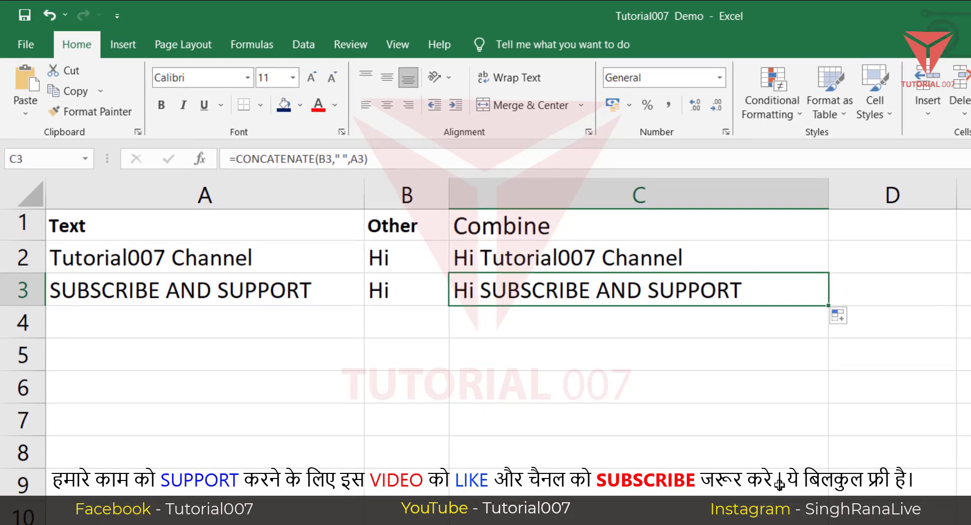